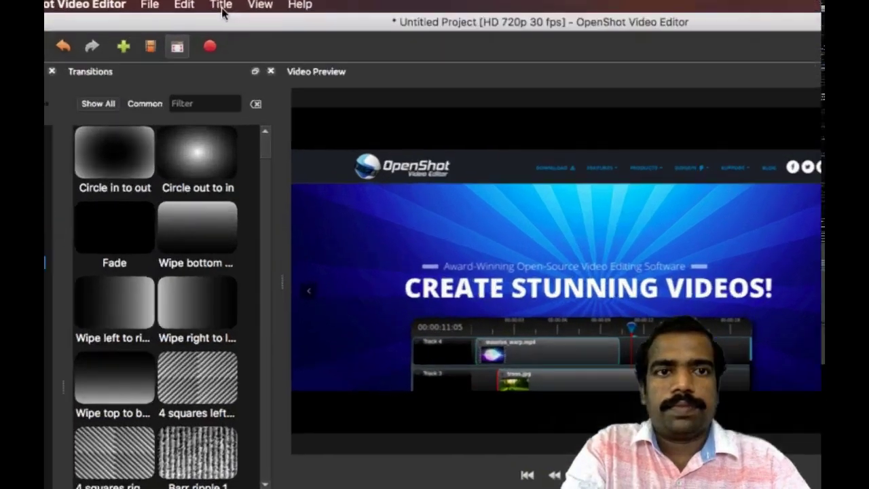
- Create a title from the Footer 2 template with the presenter's full name as its text, and save it
click(221, 5)
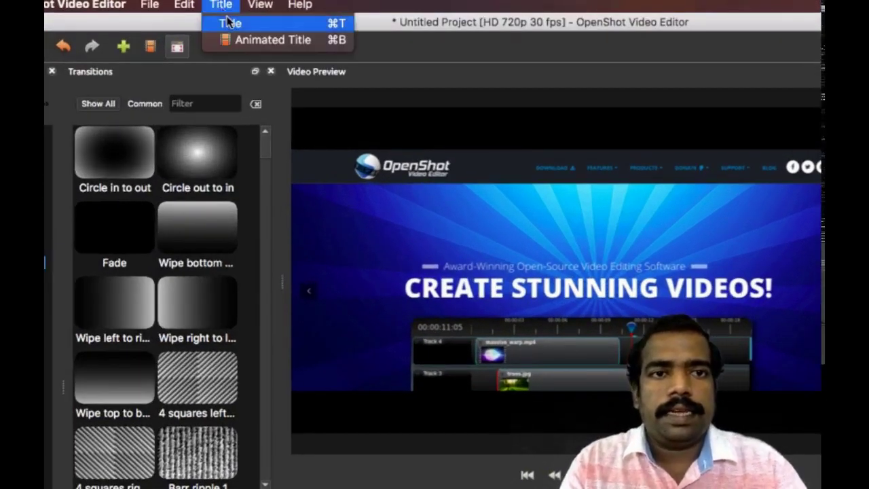
click(229, 23)
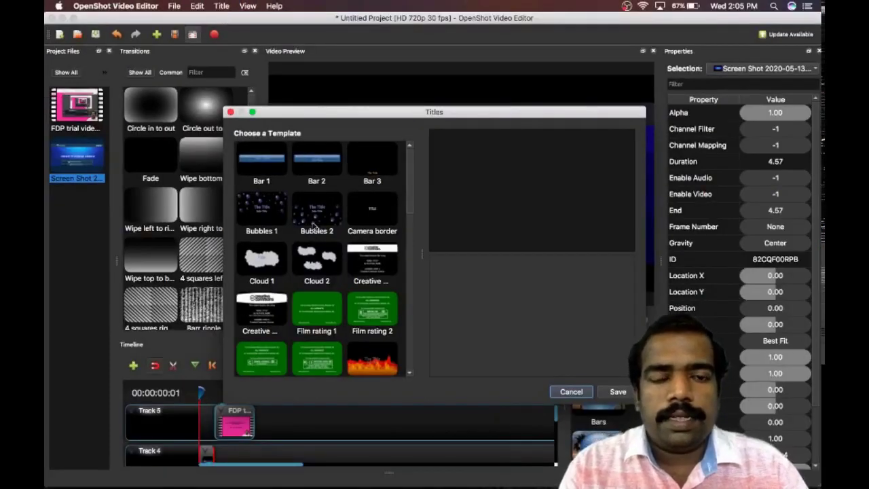
scroll(316, 227, down, 5)
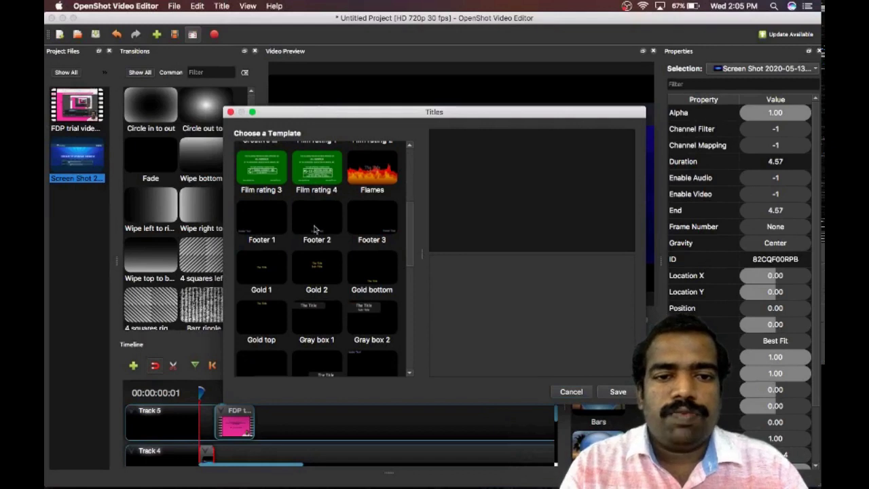
click(316, 229)
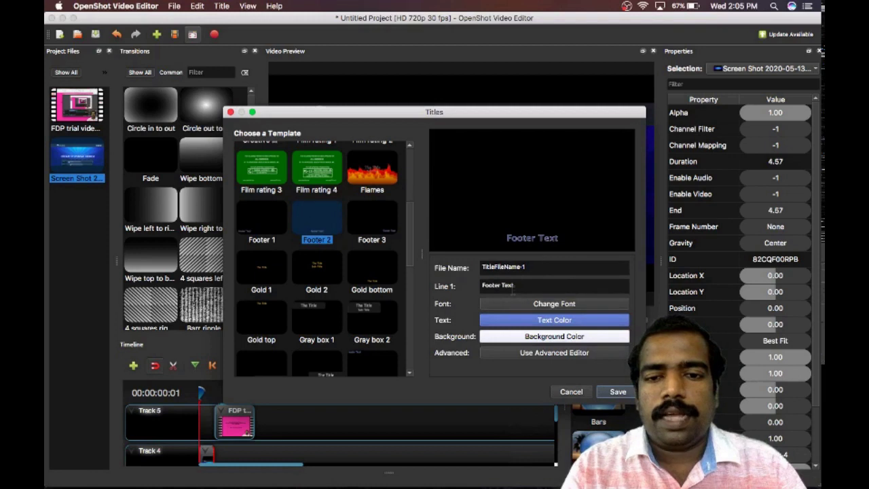
drag(516, 285, 476, 285)
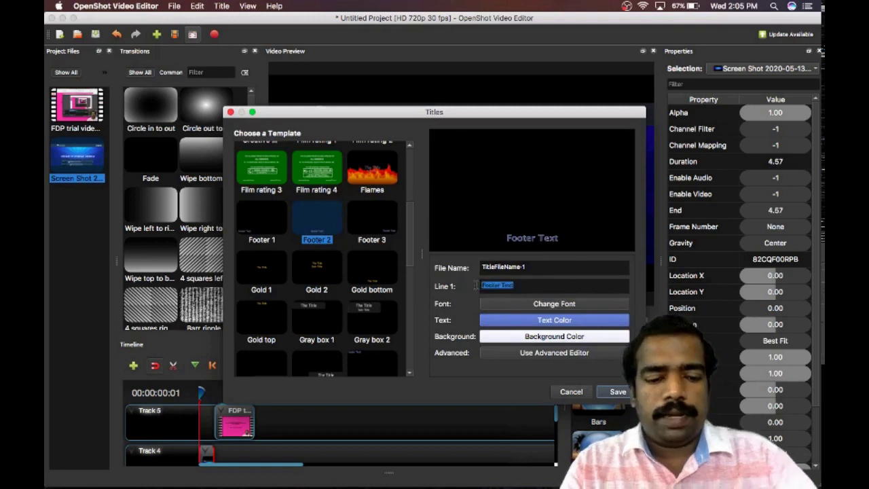
key(BackSpace)
text(Dr.Rakesh Chandran S.B)
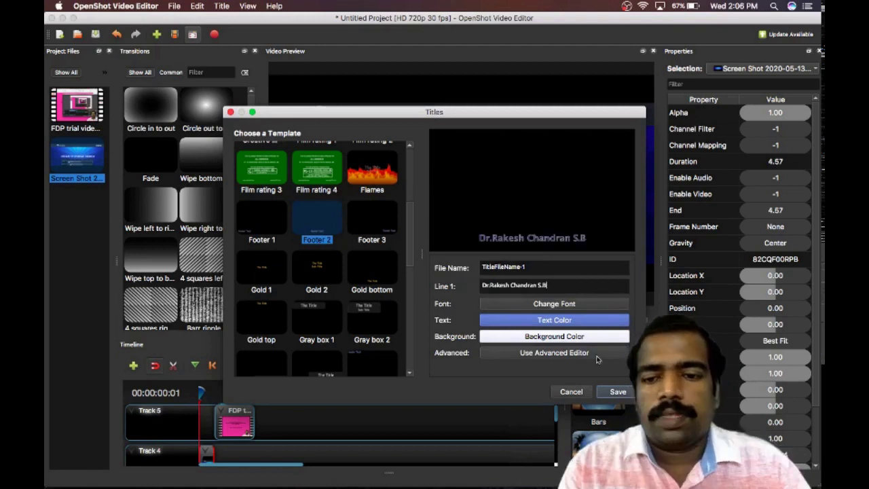
click(616, 392)
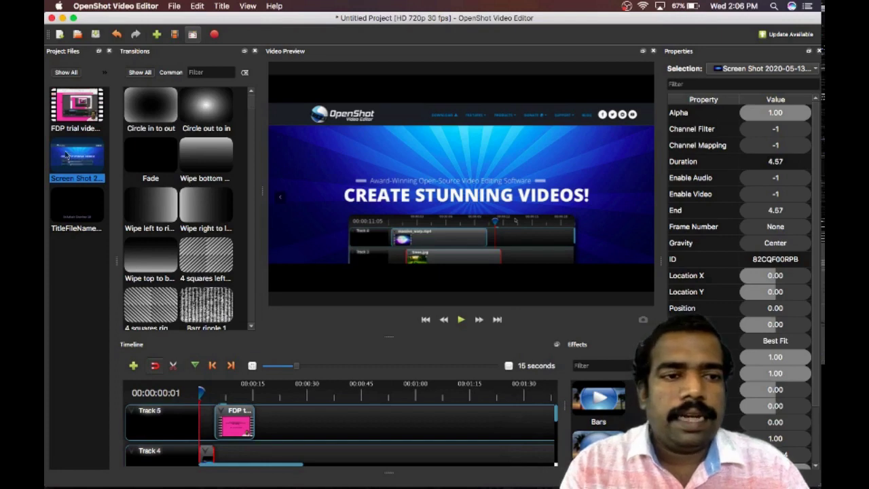
- Place the new title at the start of Track 5 and delete the Fade transition overlapping it
click(71, 212)
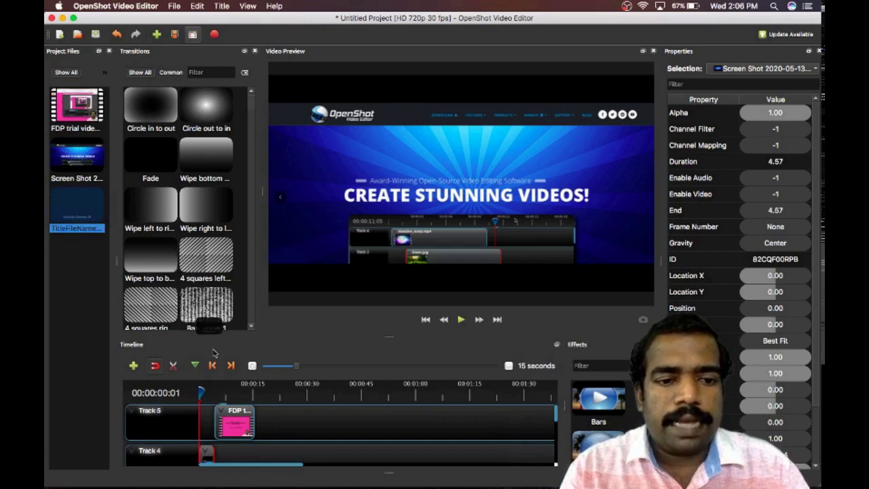
drag(216, 377, 224, 417)
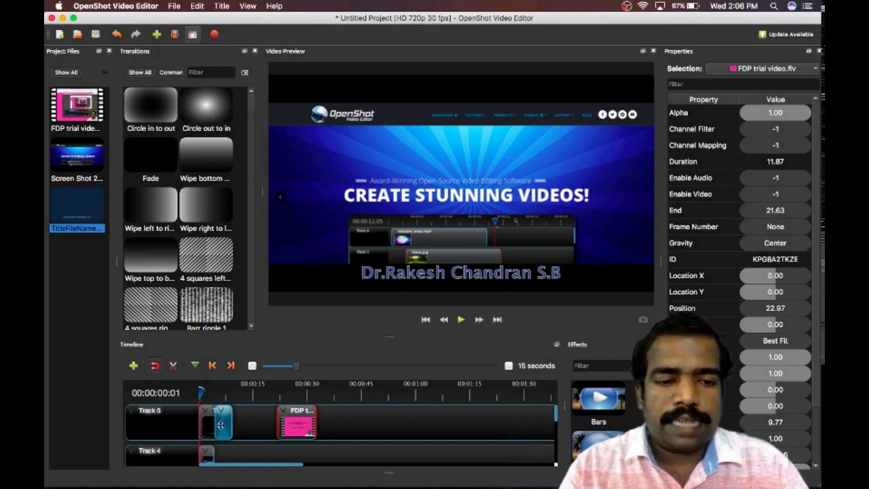
click(221, 422)
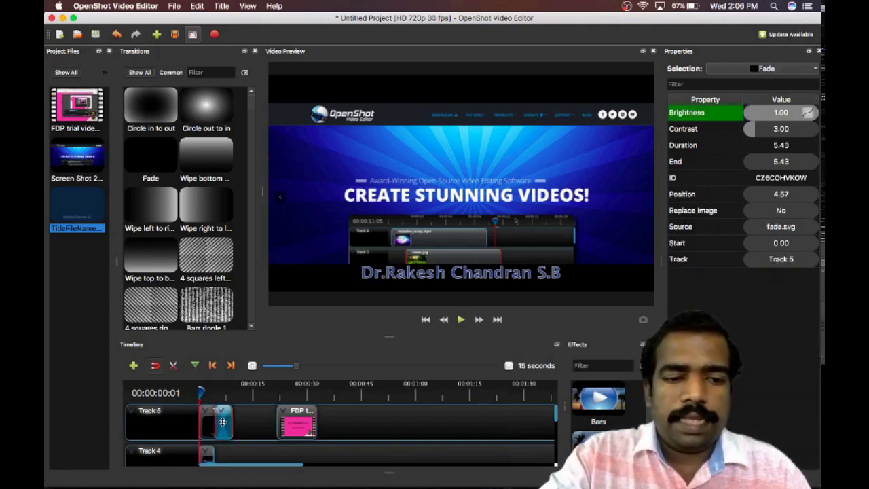
key(Delete)
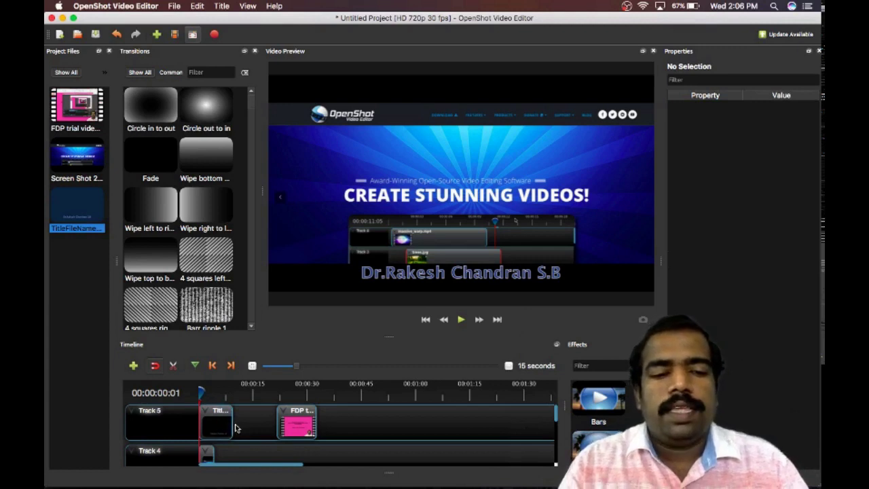
- Shorten the title clip to 4.73 s and move the FDP trial video clip to start at 4.73 s on Track 5
scroll(241, 427, down, 1)
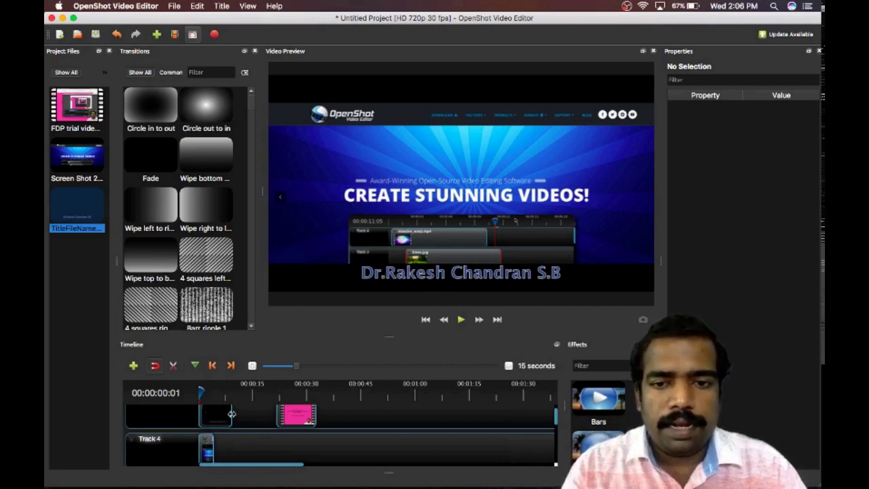
drag(231, 413, 214, 415)
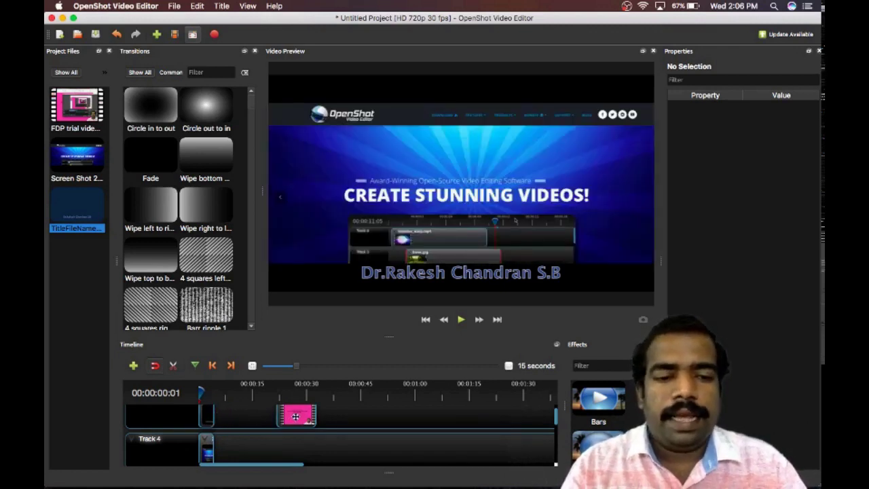
drag(295, 416, 234, 413)
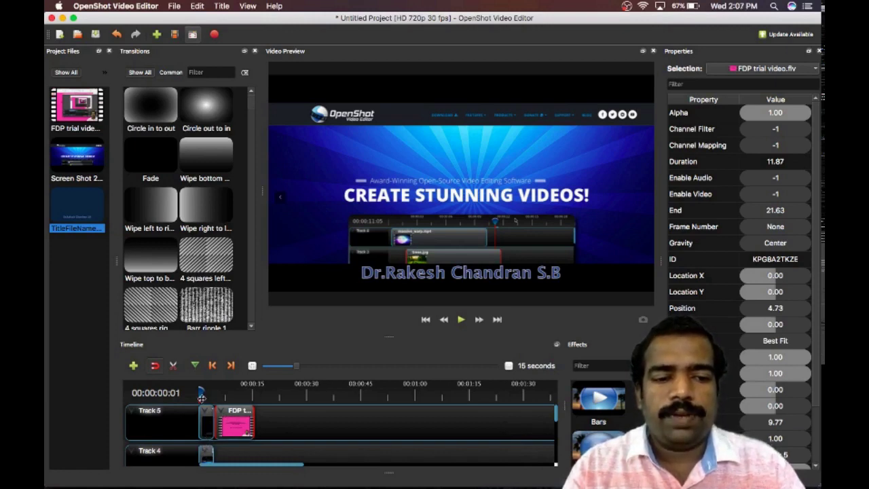
- Play back the timeline from the start through the beginning of the FDP trial video clip
scroll(321, 420, down, 1)
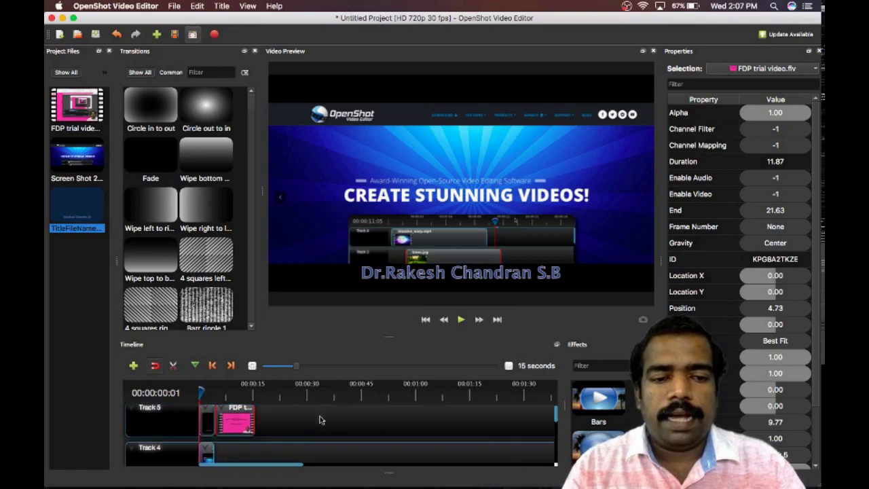
scroll(321, 420, up, 1)
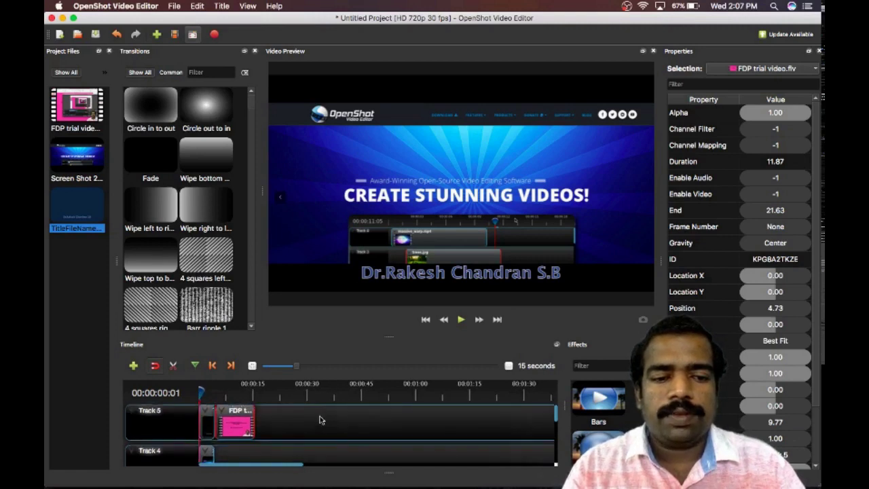
click(460, 319)
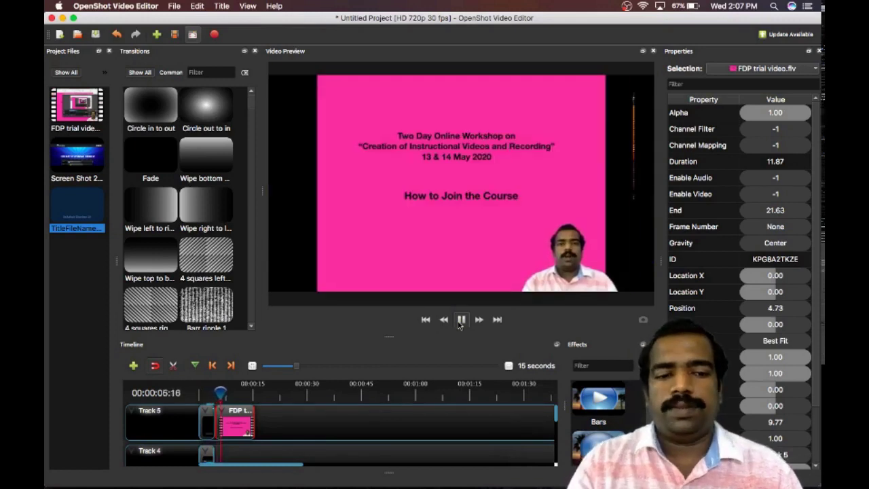
click(459, 323)
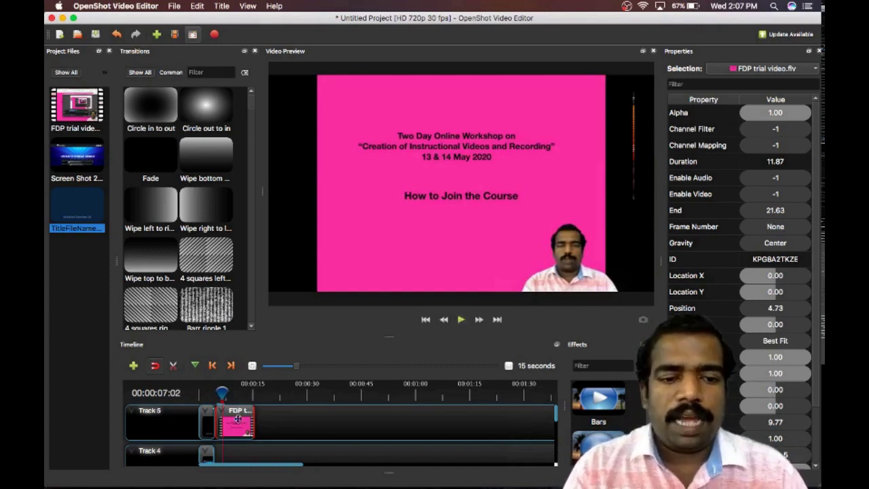
- Add a Circle out to in transition at 4.73 s on Track 5, shorten it to 3.27 s, and move the FDP trial video clip under it
drag(240, 420, 279, 418)
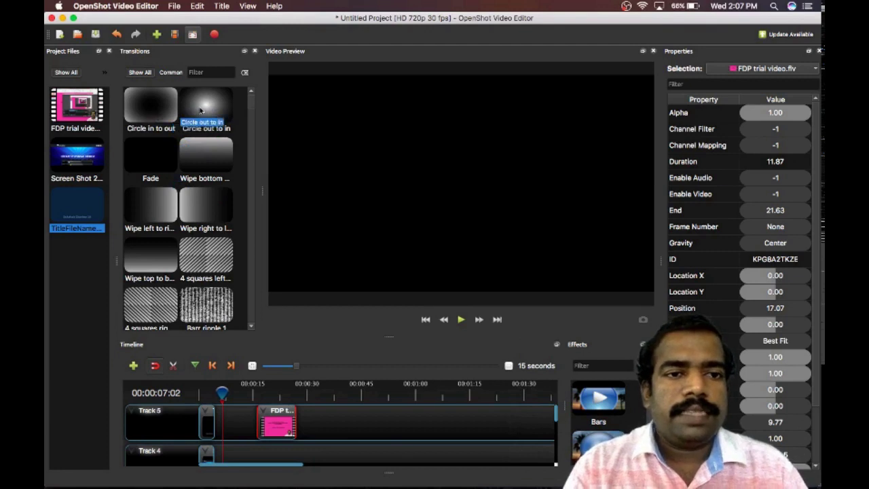
drag(201, 110, 215, 426)
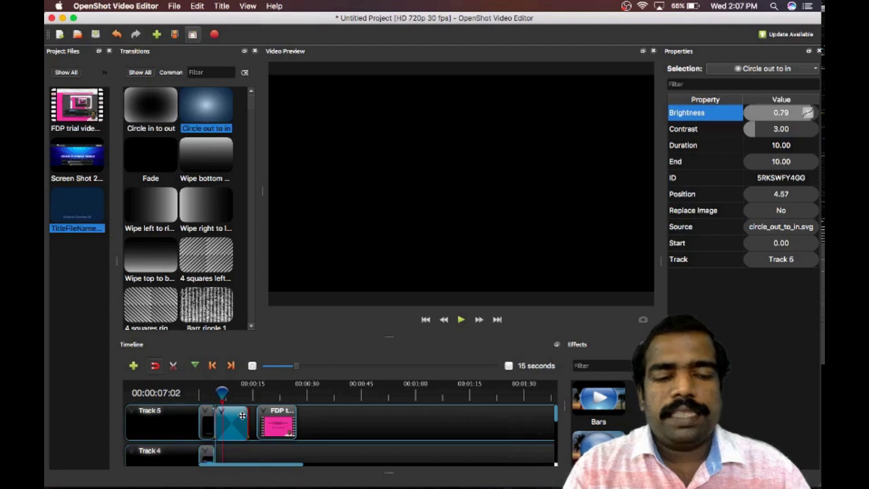
drag(241, 415, 242, 415)
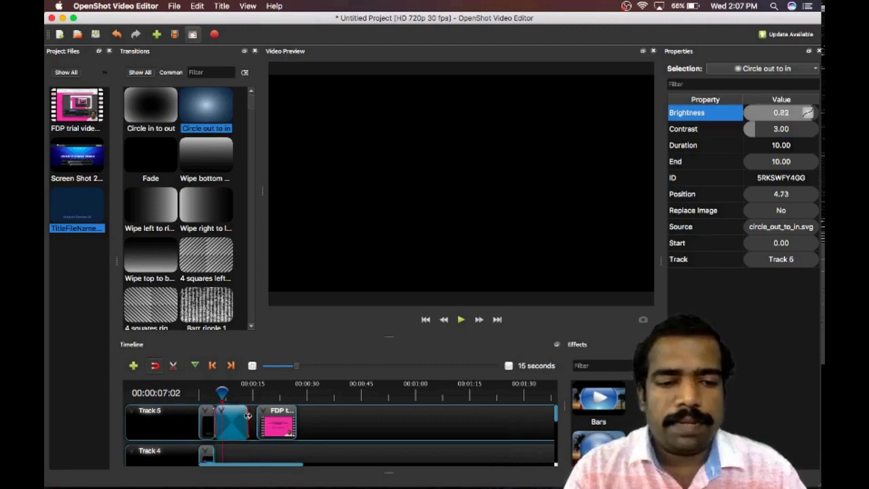
drag(248, 415, 226, 415)
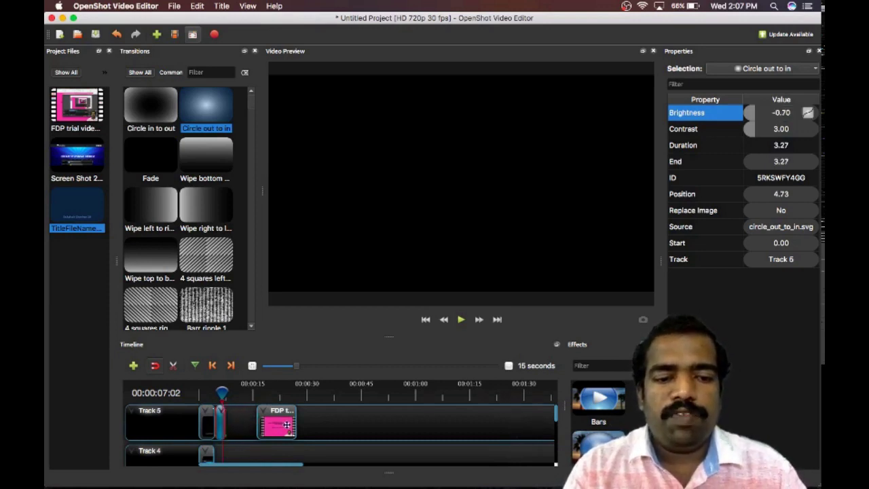
drag(286, 425, 243, 425)
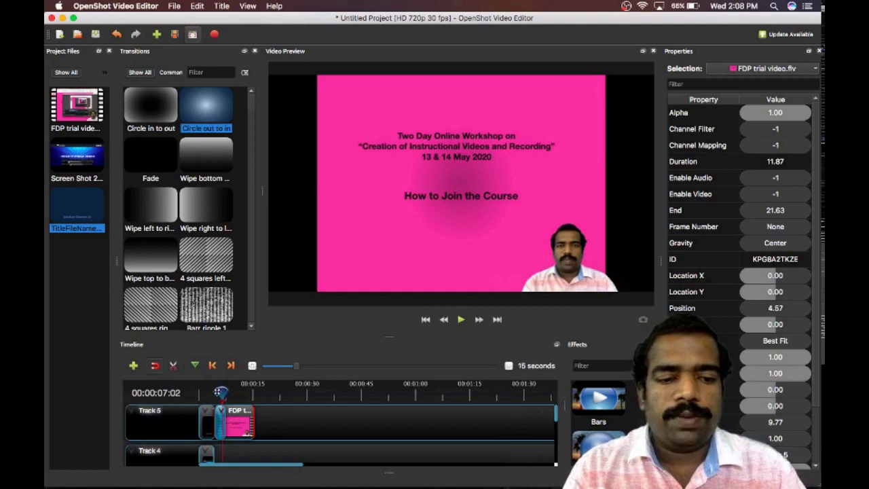
- Play back the timeline from about 1 s through the Circle out to in transition
drag(222, 391, 203, 392)
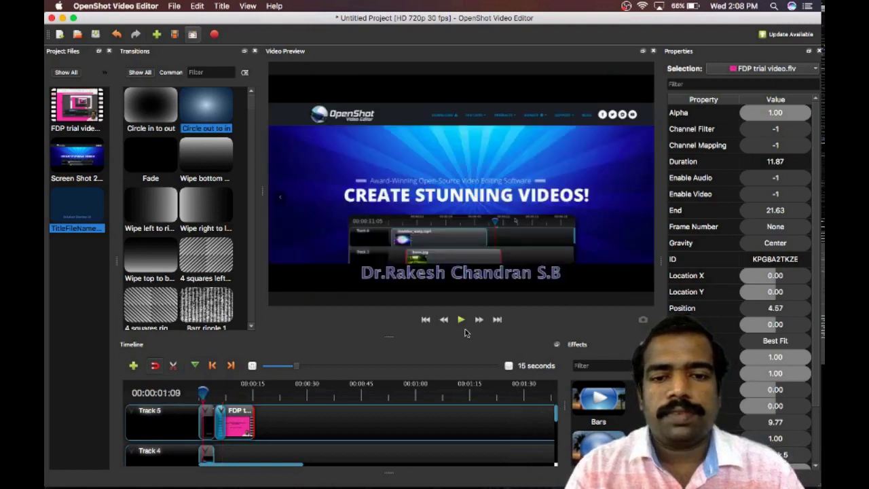
click(460, 320)
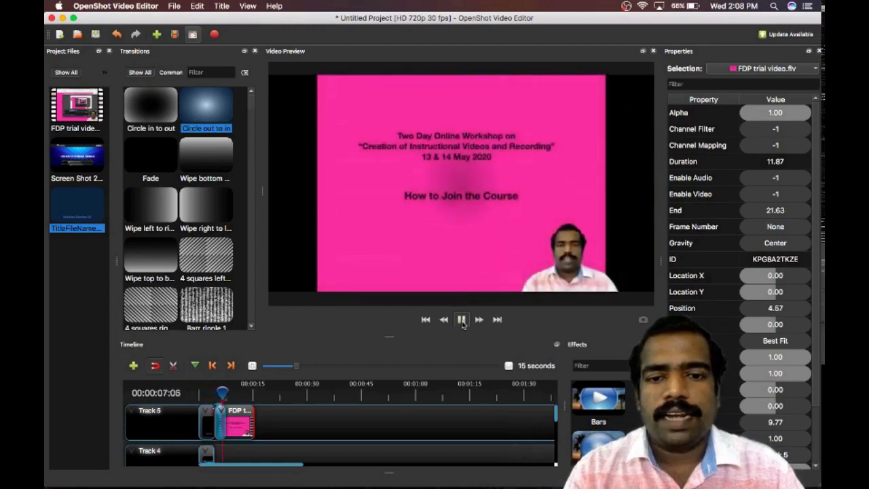
click(462, 323)
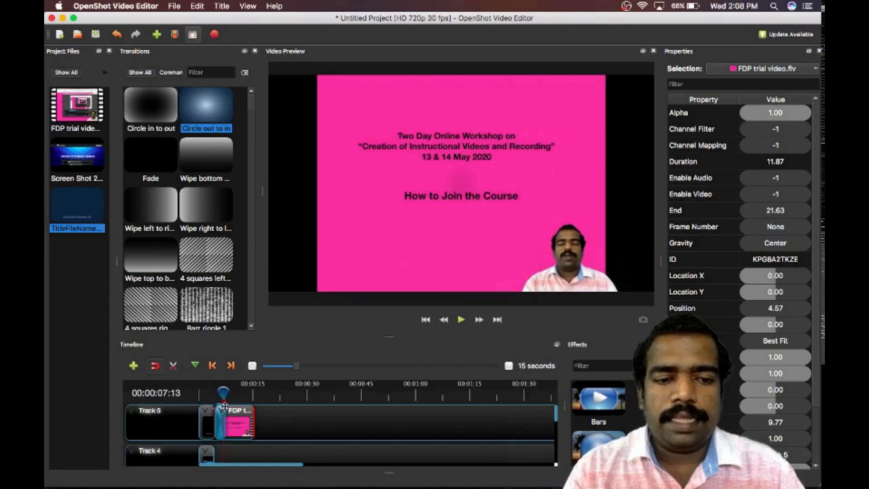
- Align the FDP trial video clip's start to 4.73 s on Track 5 and play back the transition from about 4 s
click(234, 420)
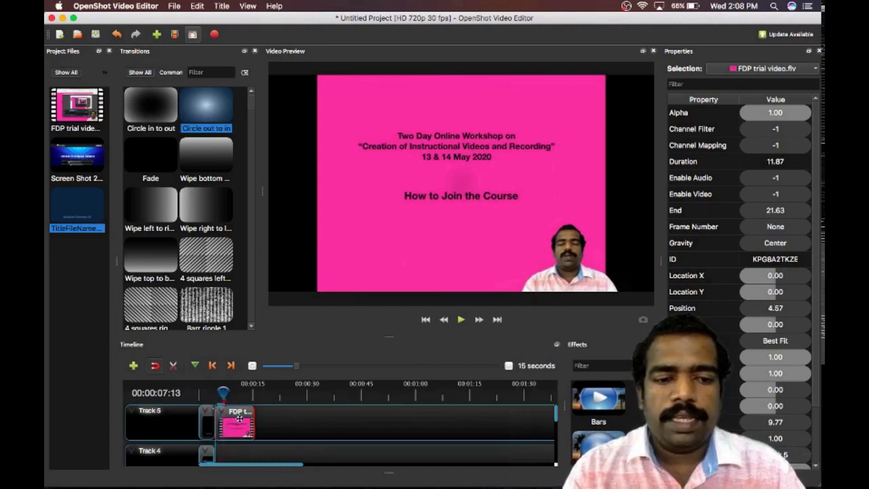
drag(238, 419, 211, 391)
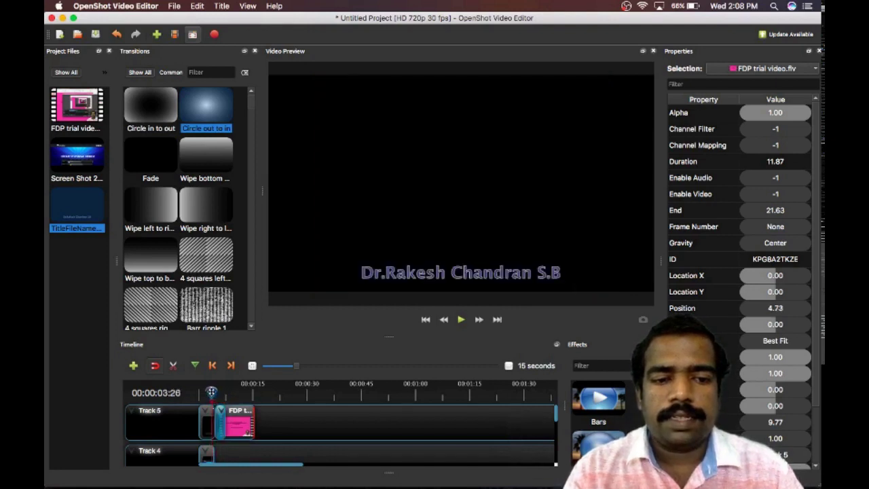
click(241, 424)
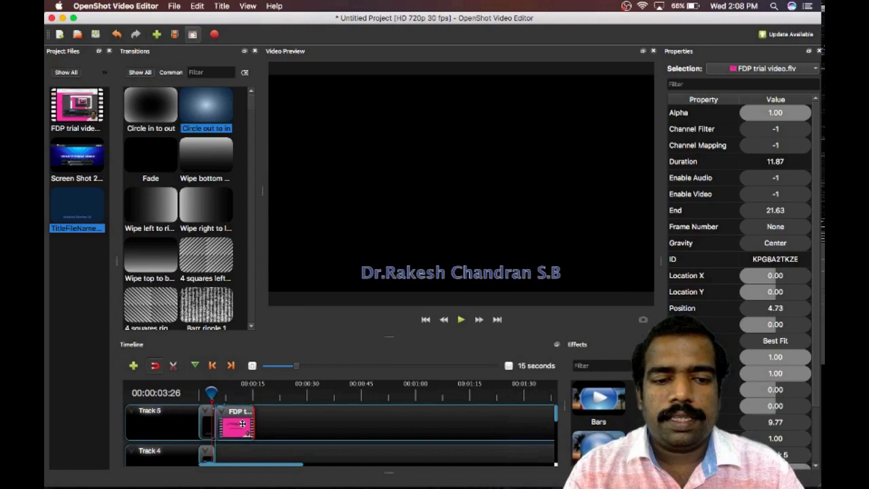
click(247, 422)
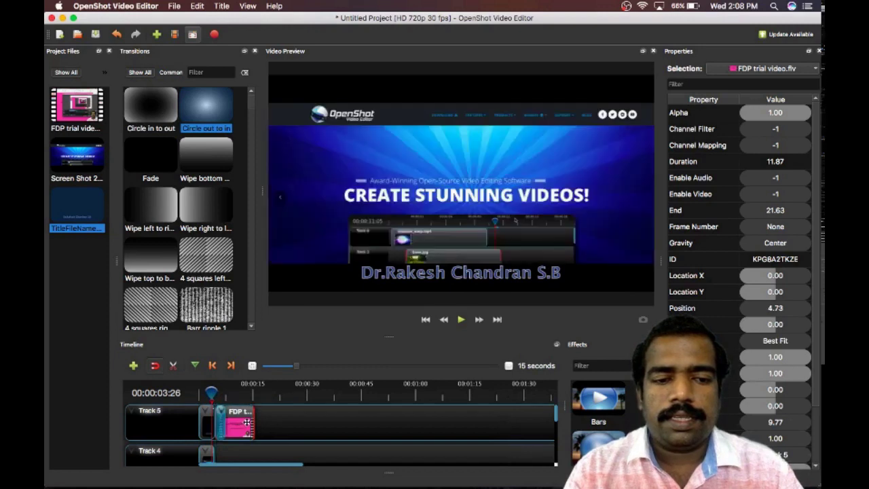
click(461, 318)
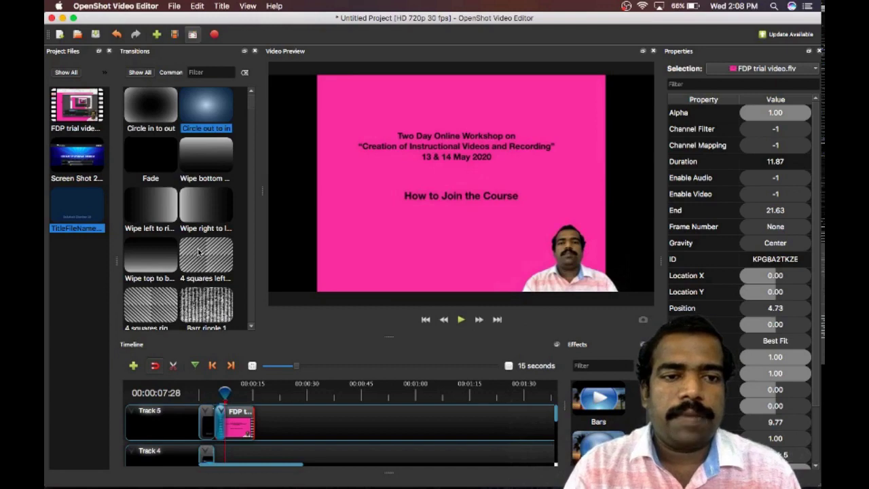
scroll(199, 252, down, 15)
scroll(199, 251, up, 8)
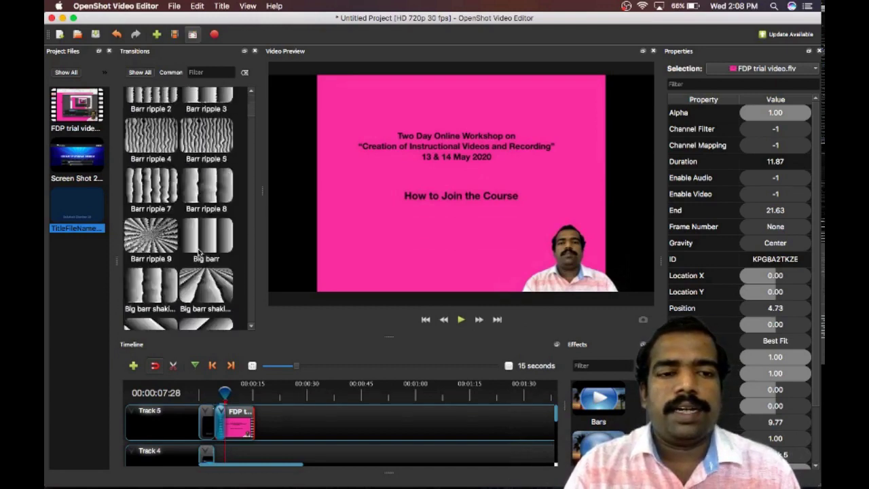
scroll(198, 251, up, 5)
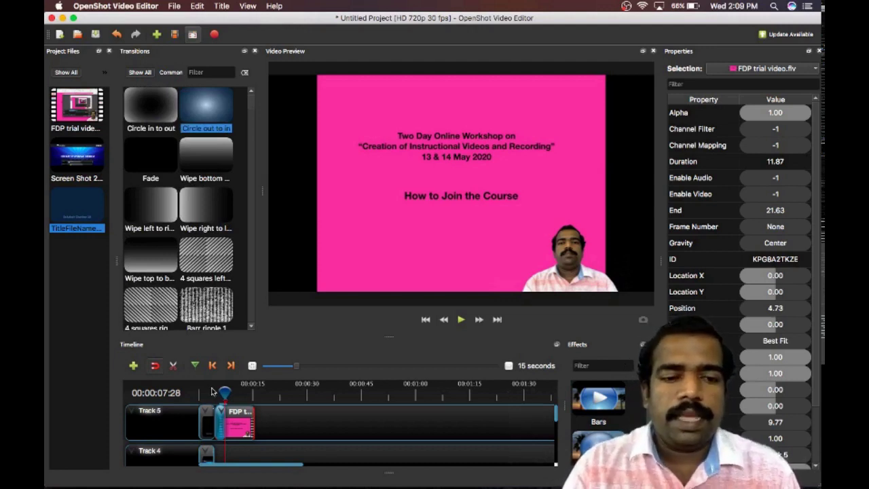
click(208, 416)
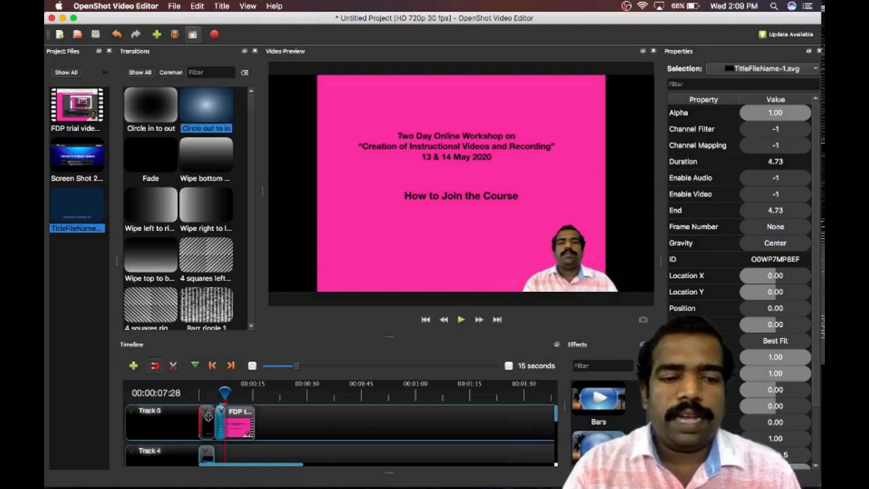
right_click(207, 416)
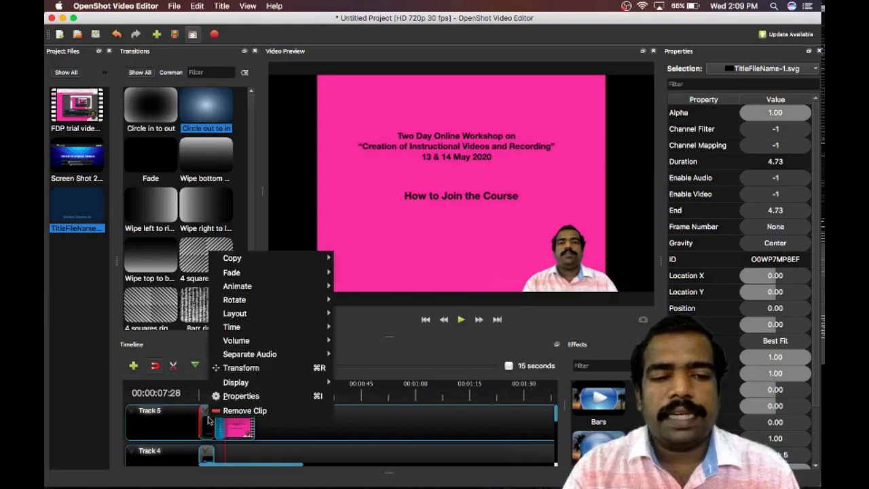
click(304, 428)
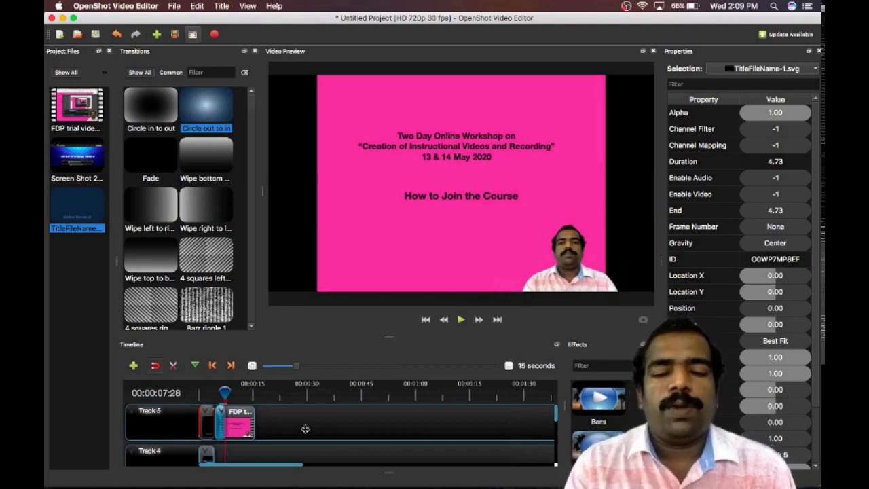
- Save the project under the name Trial workshop in the user's home folder
click(174, 7)
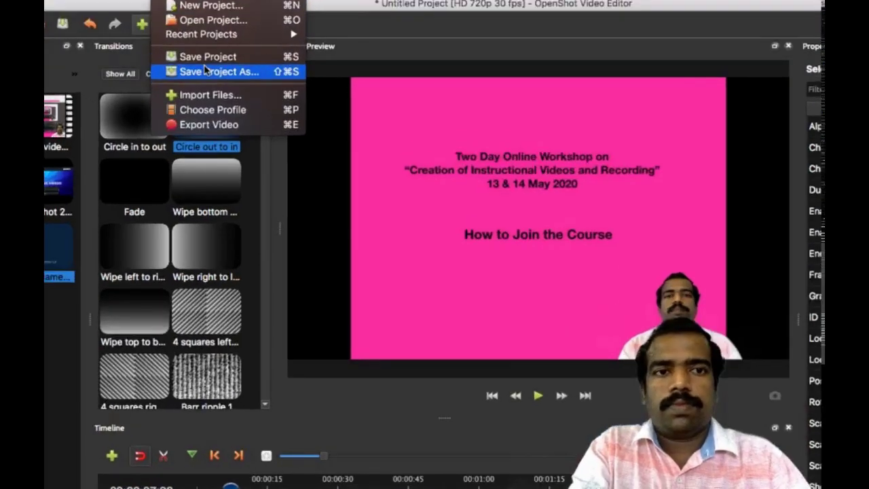
click(207, 70)
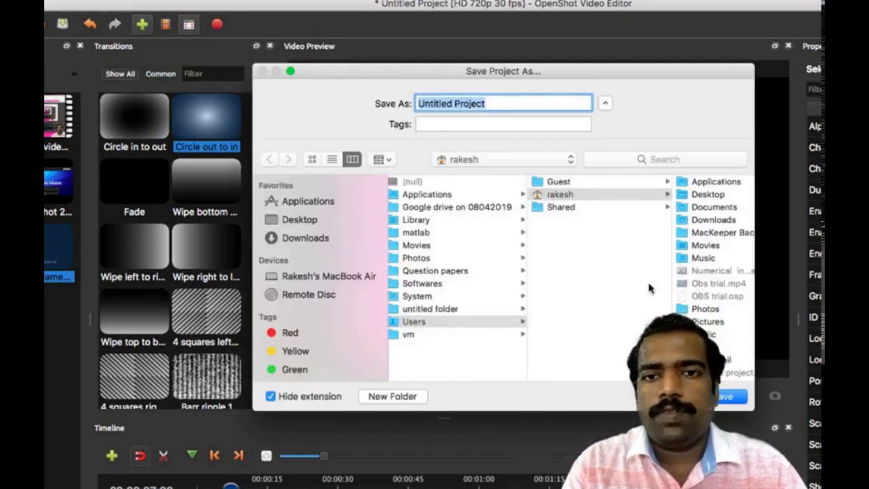
text(Tr)
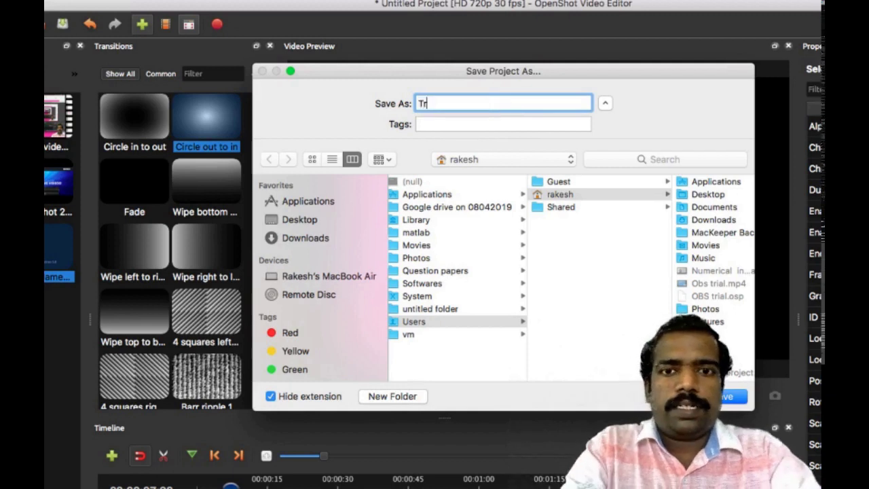
text(ial workshop)
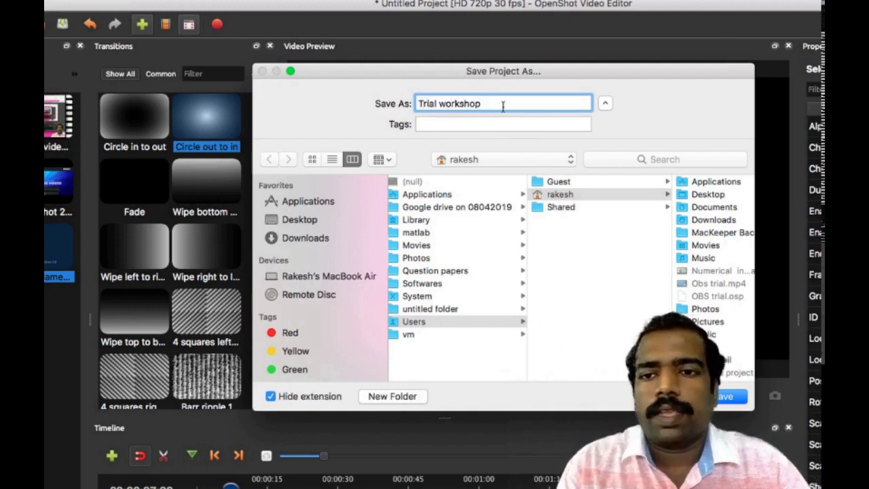
click(726, 395)
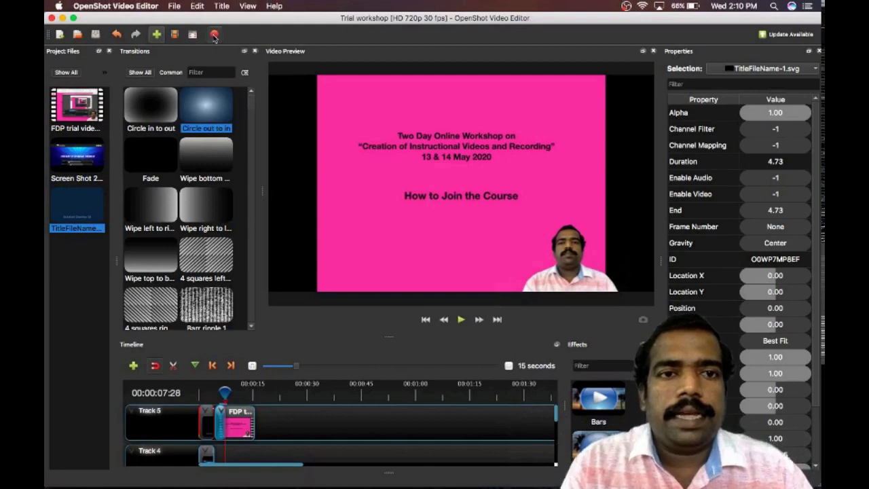
- Export the video as Trial workshop in MP4 (h.264) with the HD 720p 30 fps (1280x720) profile at High quality
click(214, 35)
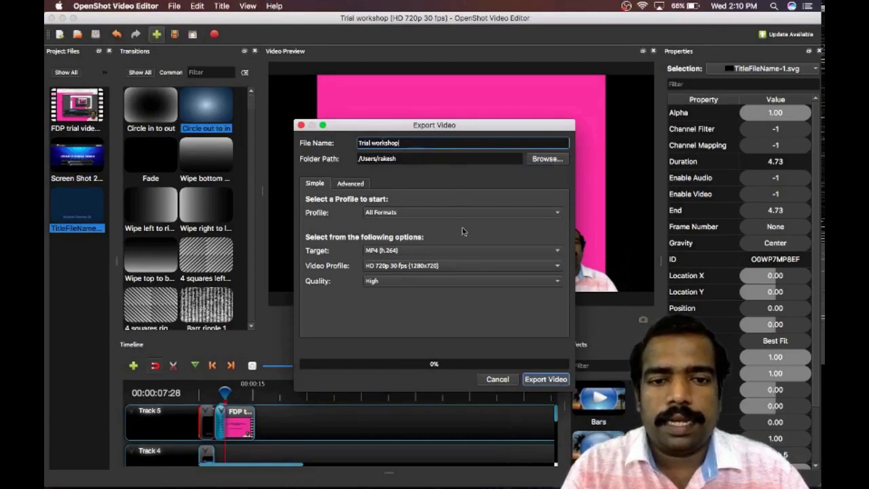
click(405, 266)
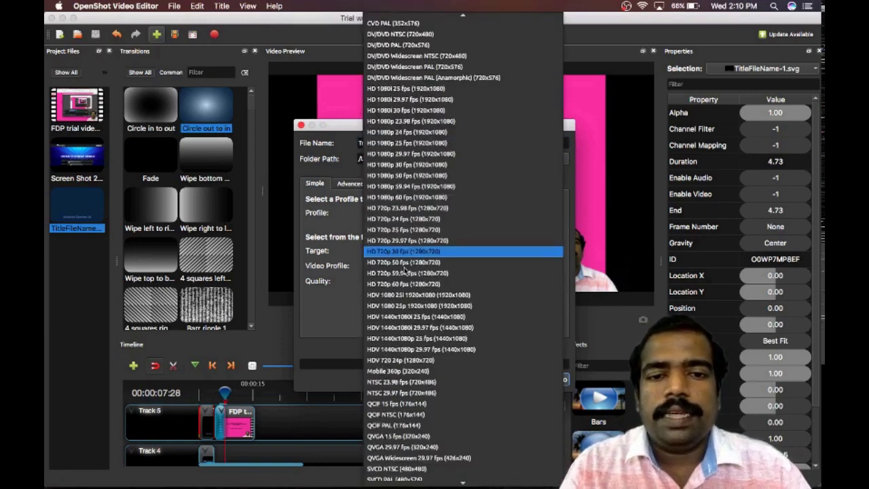
click(323, 323)
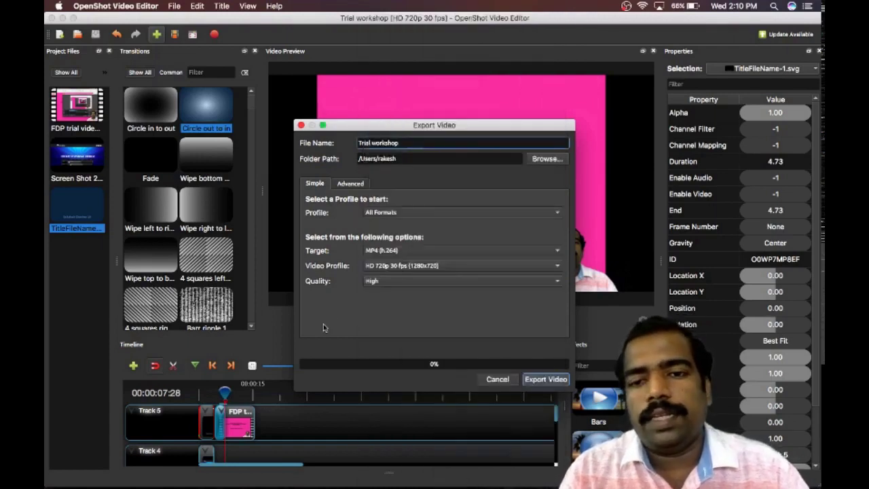
click(540, 380)
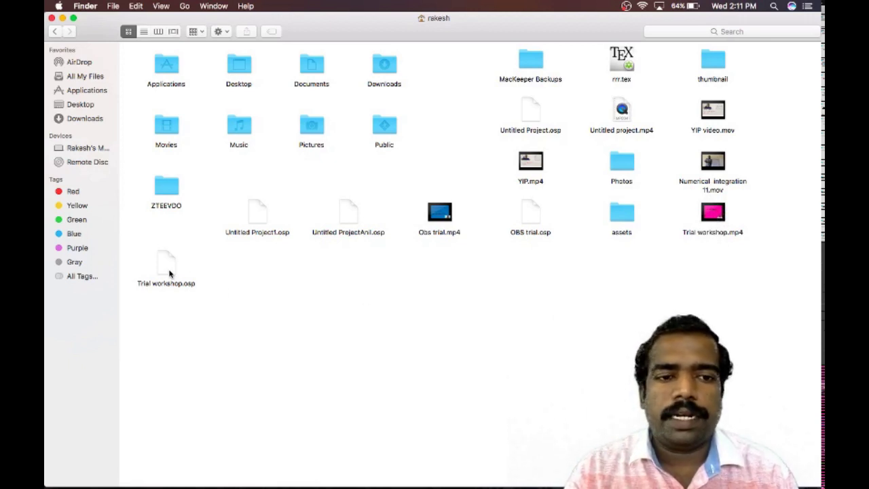
- Open the exported Trial workshop.mp4 from the home folder in QuickTime Player and play it
double_click(712, 216)
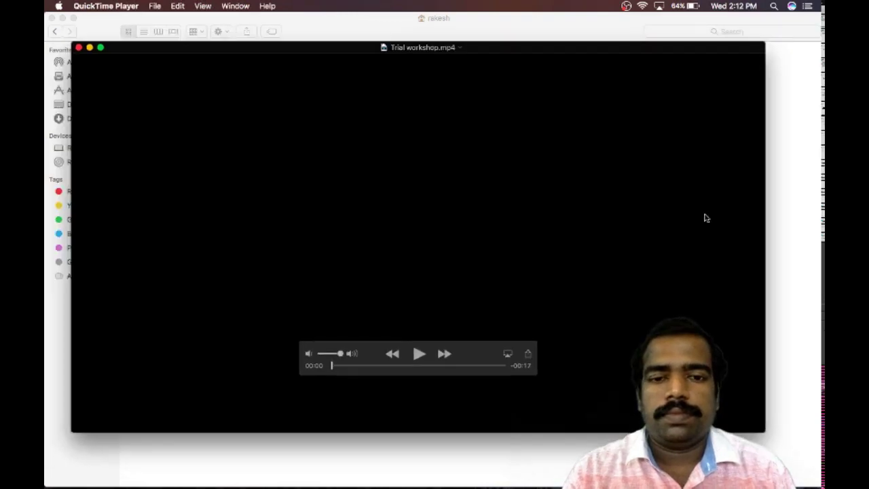
click(418, 353)
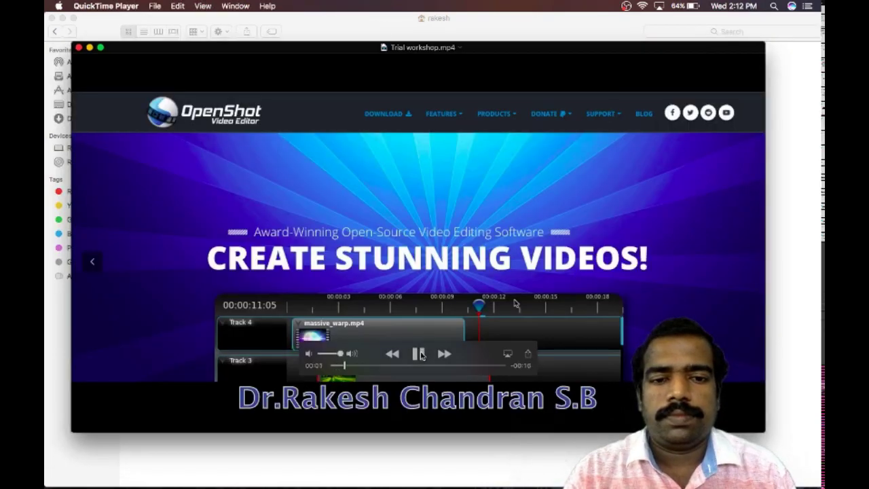